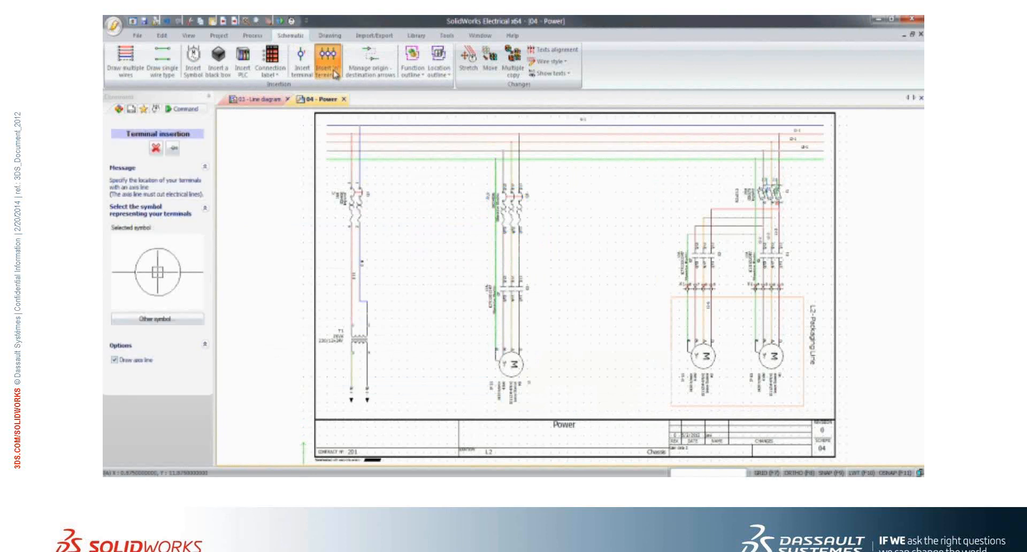
Step: Insert a row of terminals across the middle motor's wires, assigning all of them to terminal strip X1 in L2 - Chassis
left_click(528, 318)
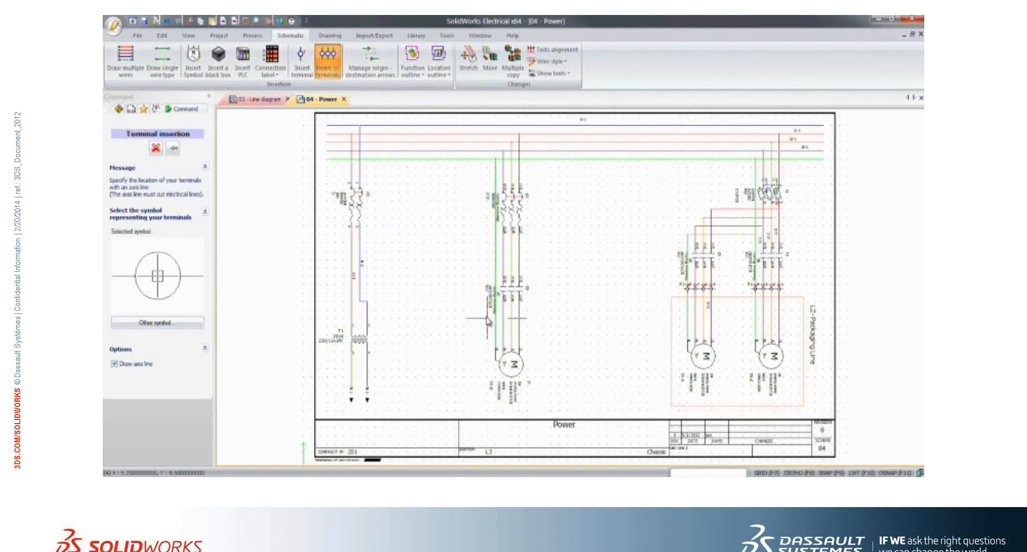
left_click(488, 320)
left_click(488, 320)
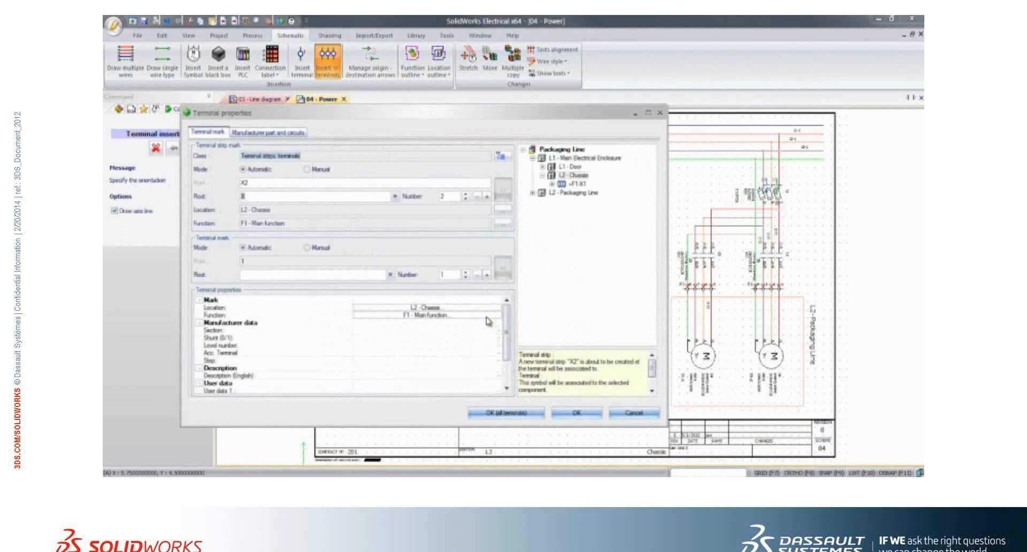
left_click(568, 185)
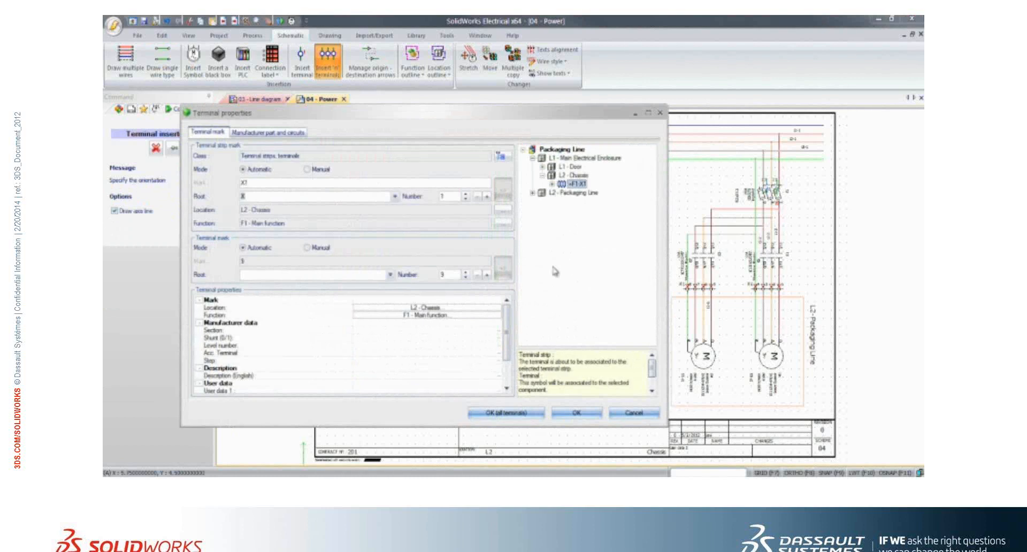
left_click(509, 415)
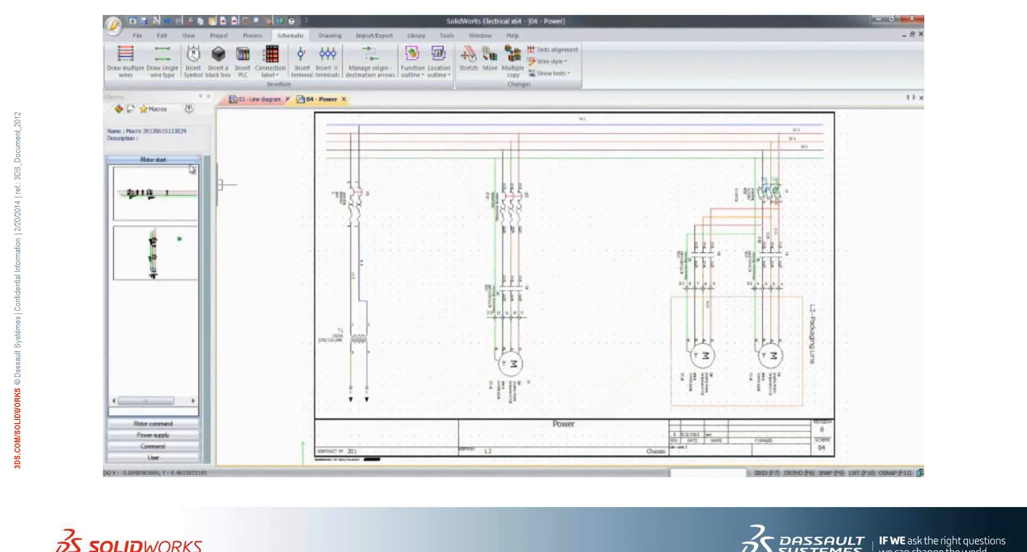
Step: Open the 05 - Control, 06 - PLC inputs and 07 - PLC outputs schematics from the project's documents
left_click(132, 111)
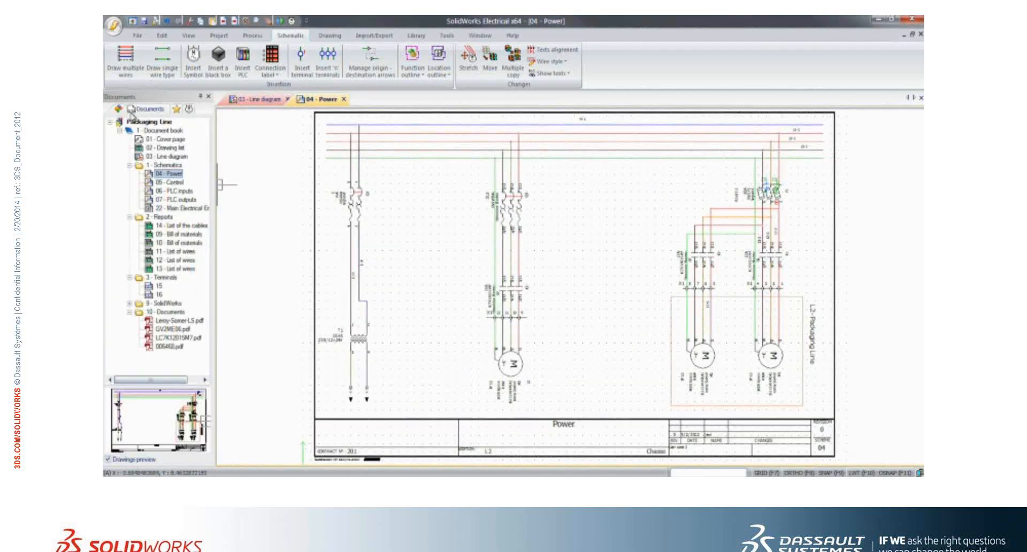
double_click(168, 184)
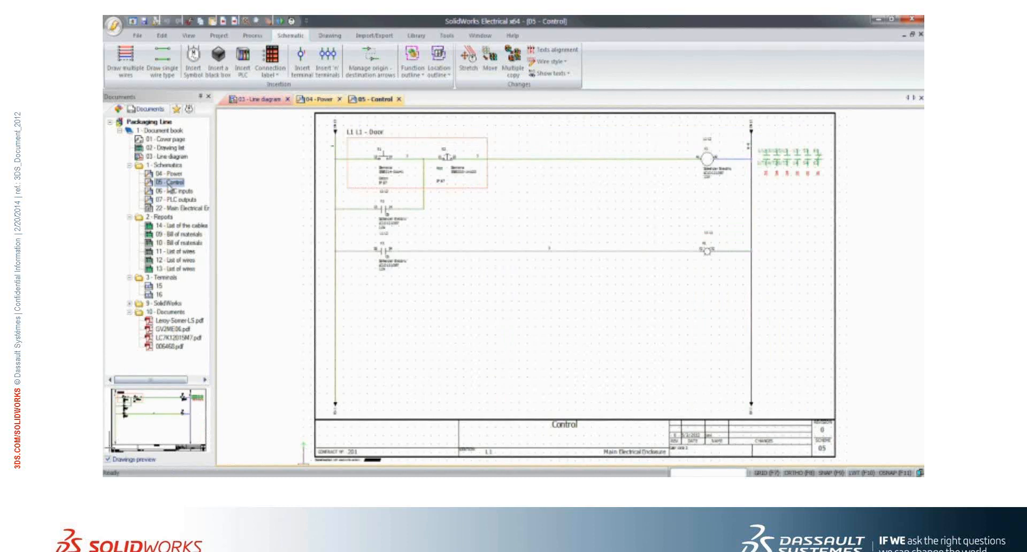
double_click(170, 191)
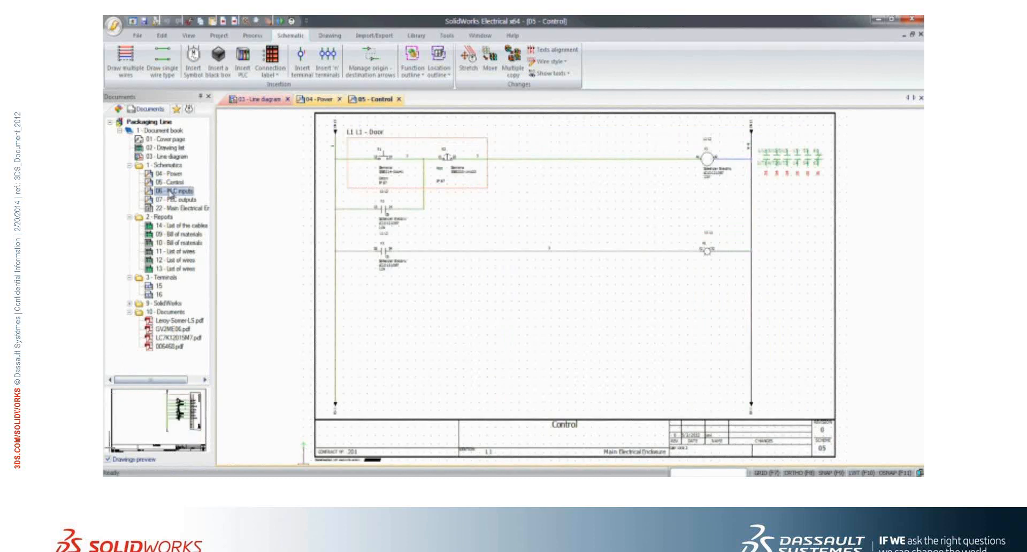
double_click(173, 200)
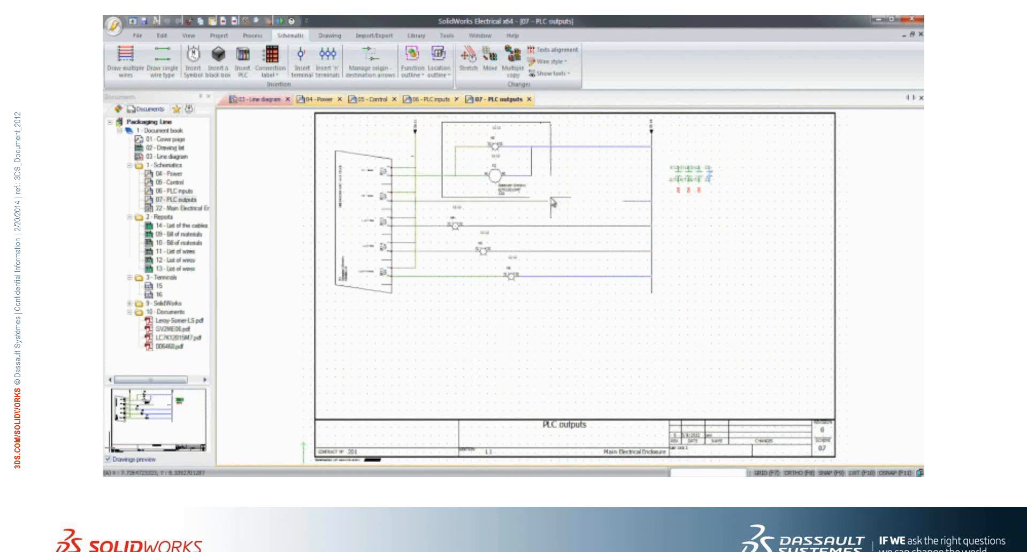
Step: Copy the upper lamp and relay coil circuit and paste it onto the next PLC output line
left_click(551, 198)
key("ctrl+c")
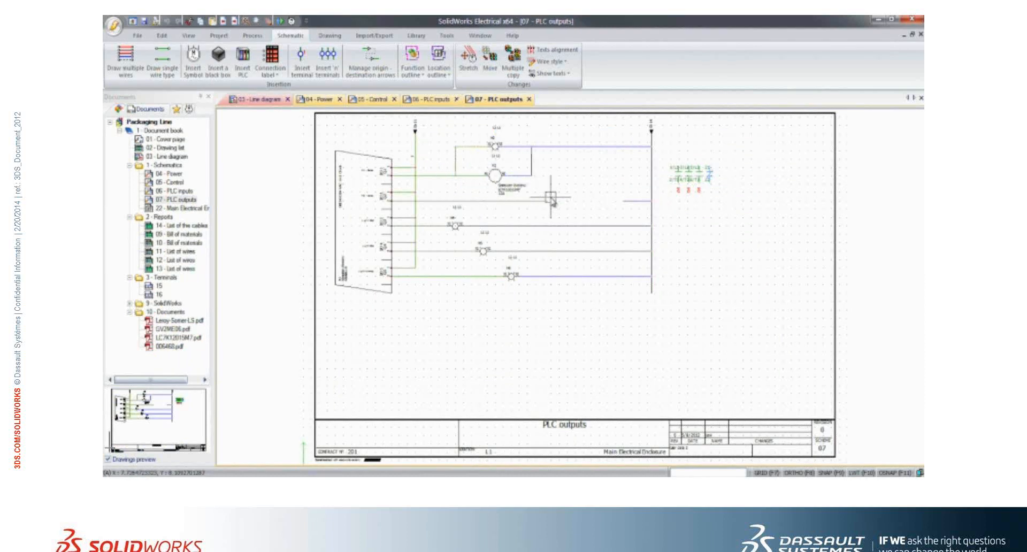
key("ctrl+v")
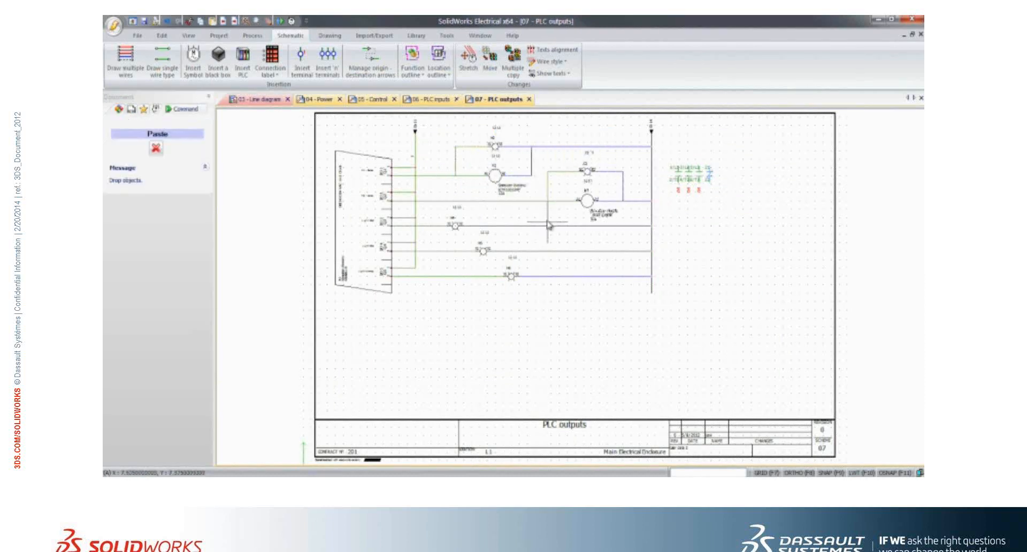
left_click(546, 224)
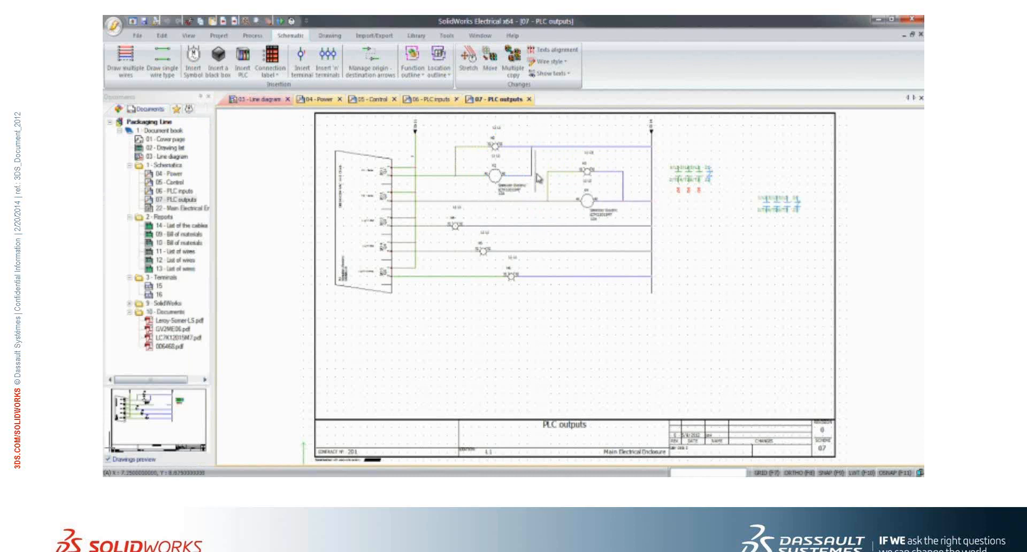
Step: Associate the pasted relay coil symbol with the existing component K3 in L2 - Chassis
left_click(539, 150)
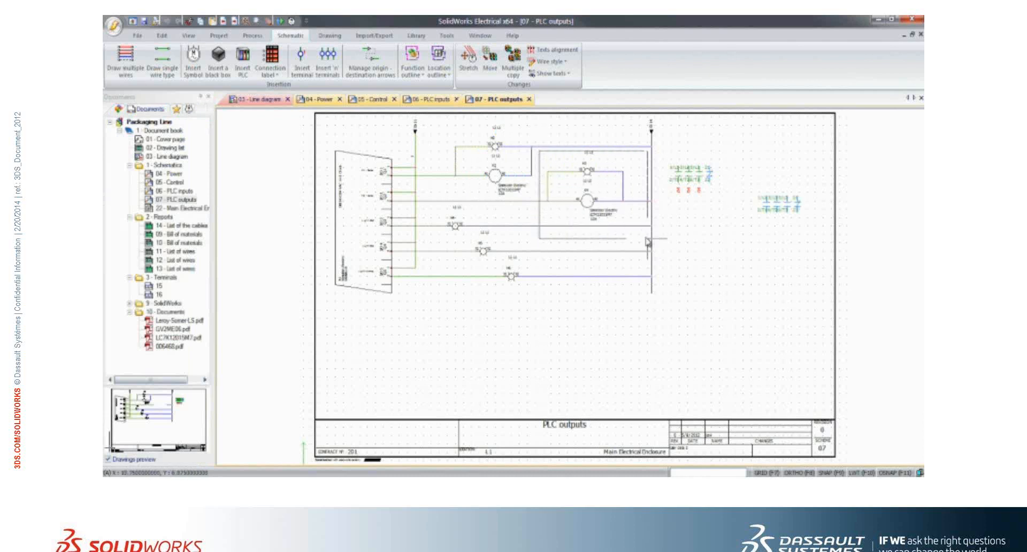
left_click(648, 241)
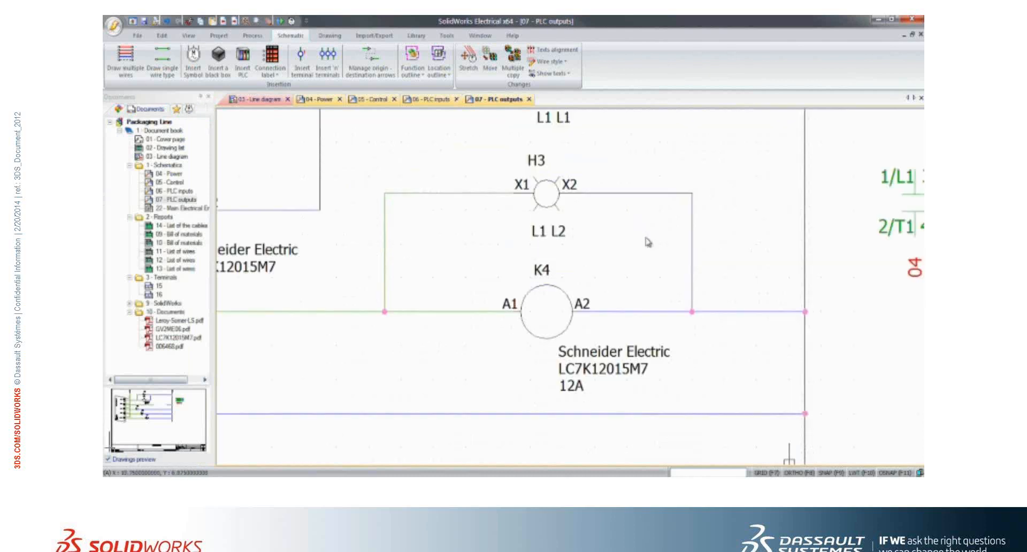
right_click(560, 287)
left_click(597, 81)
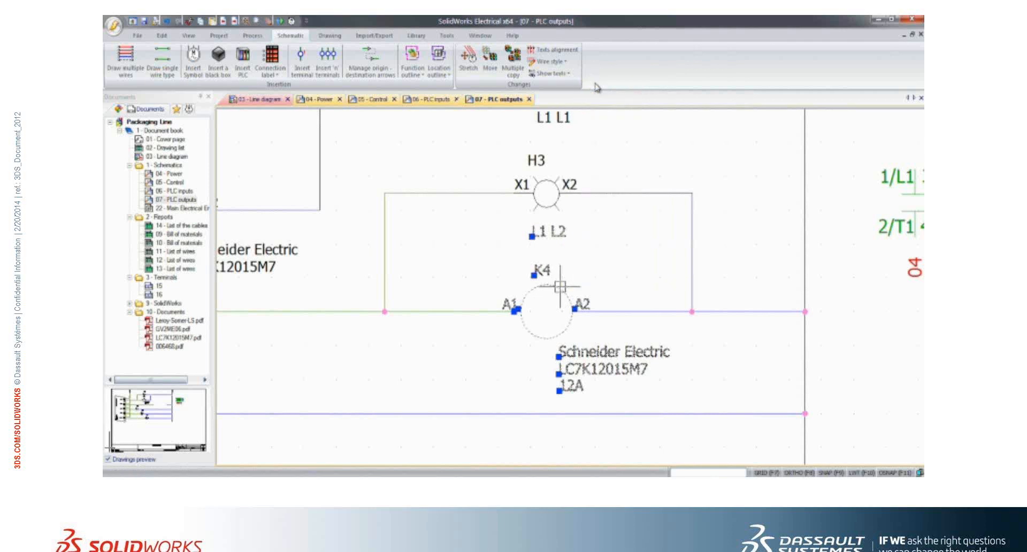
left_click(669, 196)
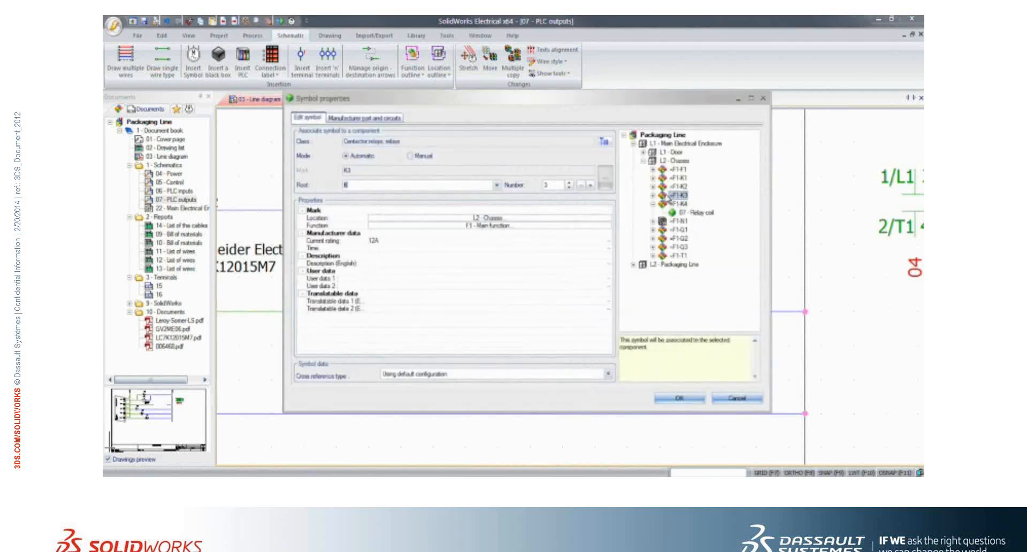
left_click(681, 398)
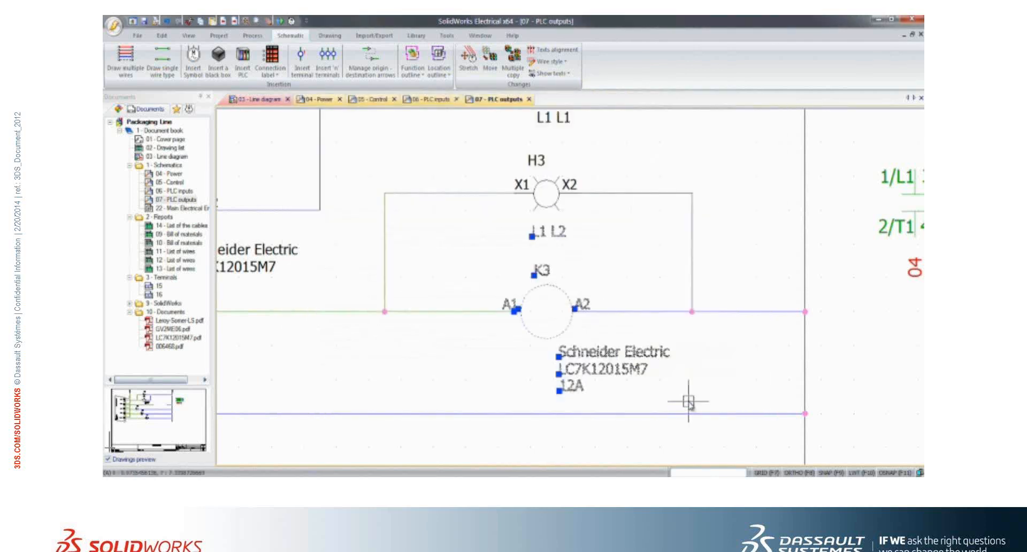
Step: Review the manufacturer part circuits of contactor K3, previewing its relay coil and NO power contacts
double_click(572, 320)
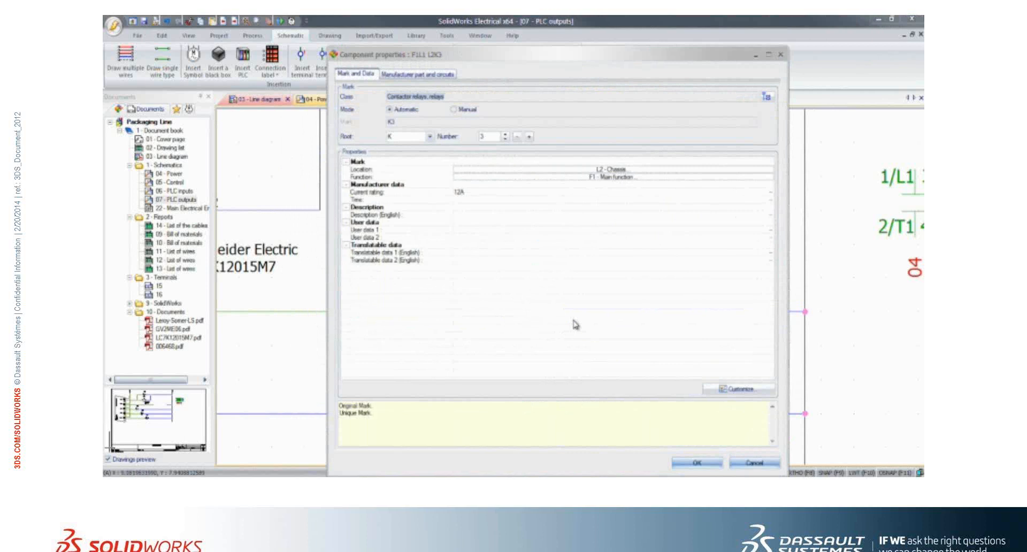
left_click(433, 76)
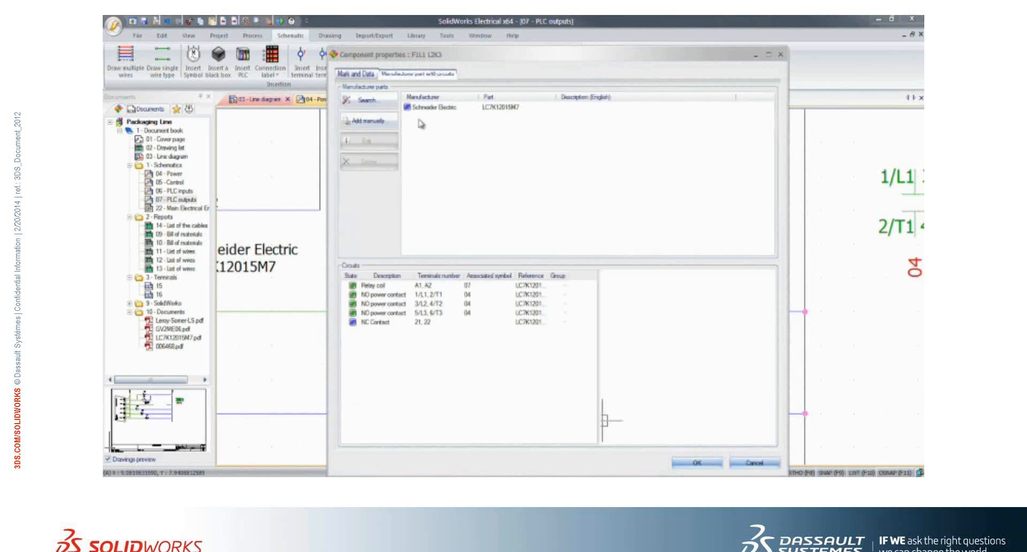
left_click(381, 285)
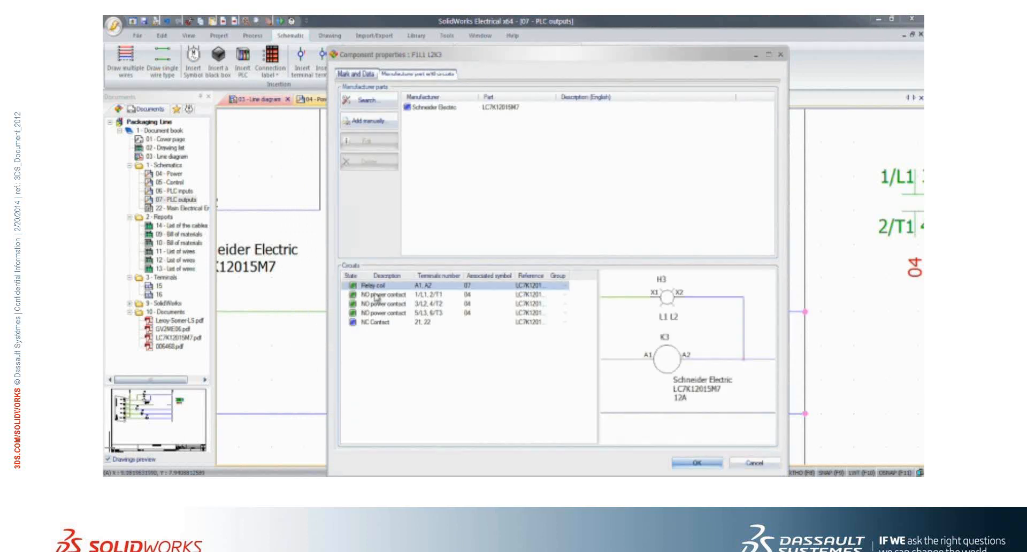
left_click(376, 294)
left_click(377, 304)
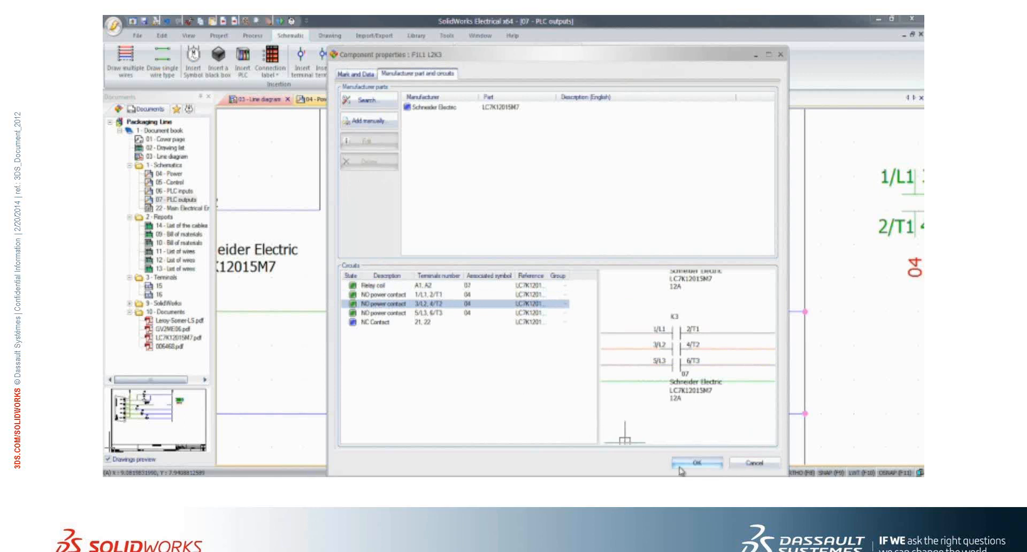
left_click(697, 462)
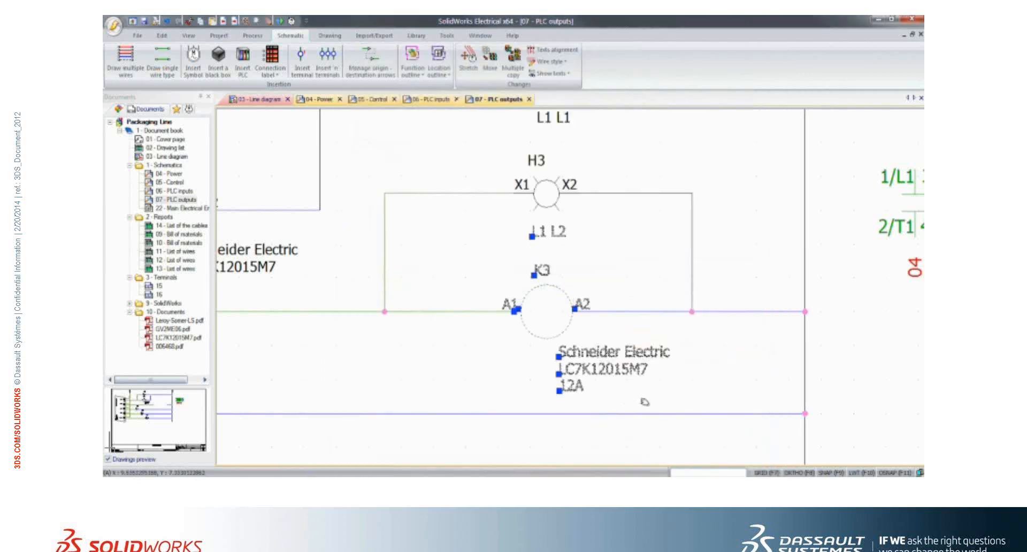
middle_click(644, 403)
middle_click(644, 402)
key("Escape")
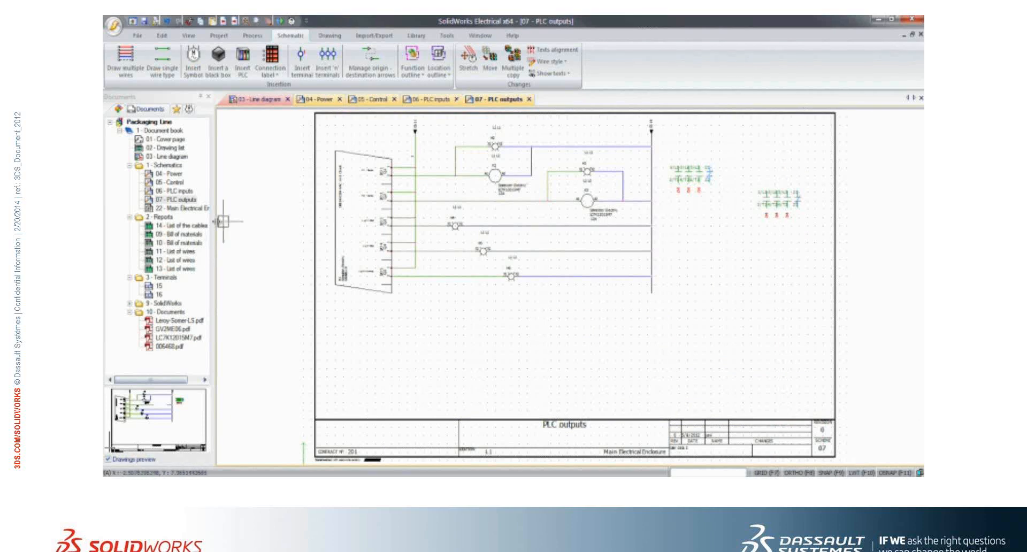
Step: Open the 22 - Main Electrical Enclosure cabinet layout and the 09 - Bill of materials report to check them
double_click(177, 210)
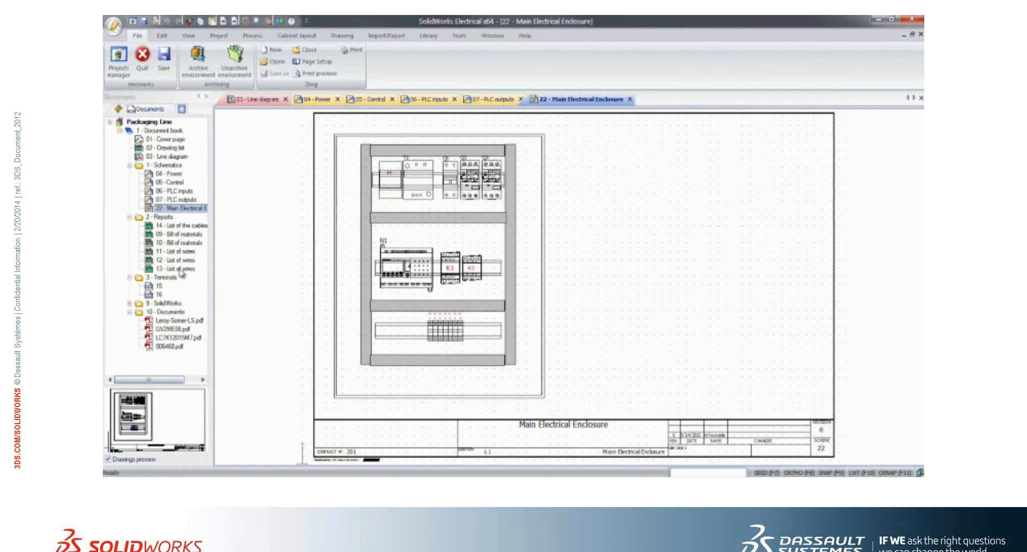
double_click(173, 236)
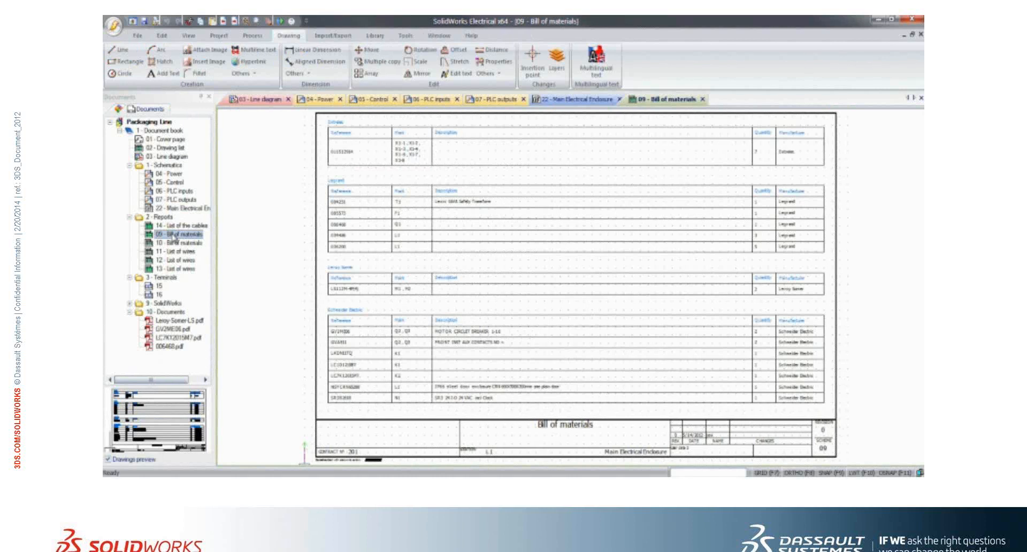
Step: Add the PlcIO_Imperial template to the project's reports in the Report manager
left_click(219, 36)
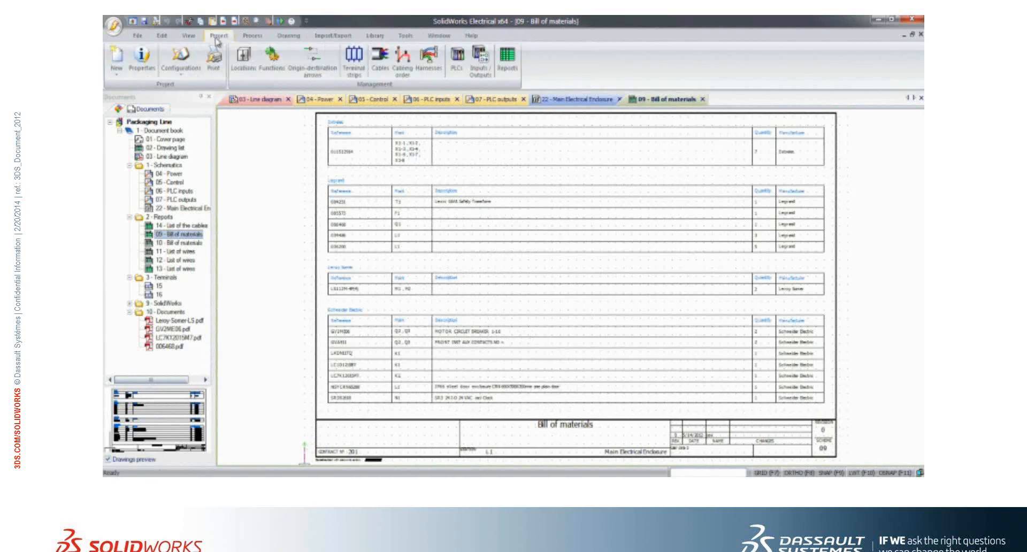
left_click(507, 60)
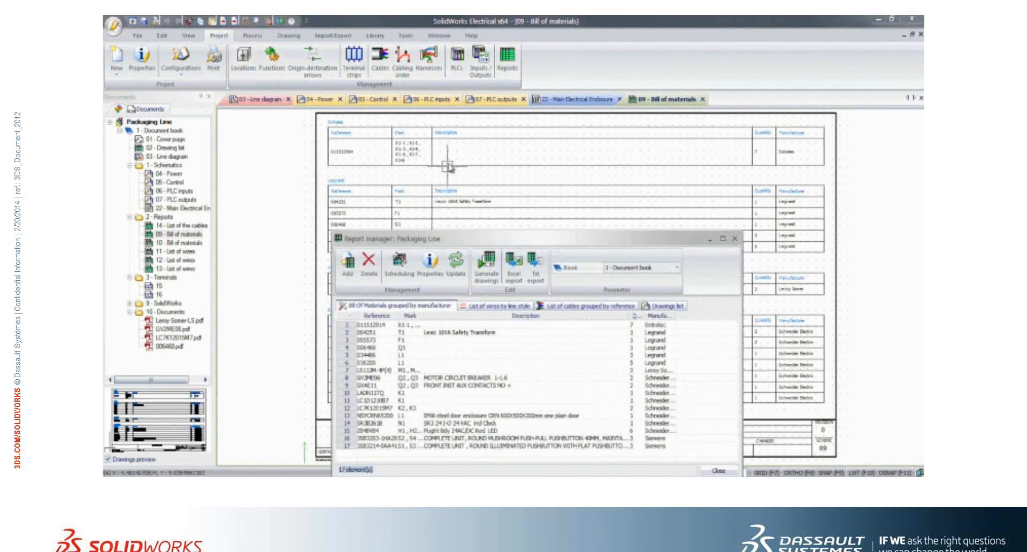
left_click_drag(427, 243, 406, 143)
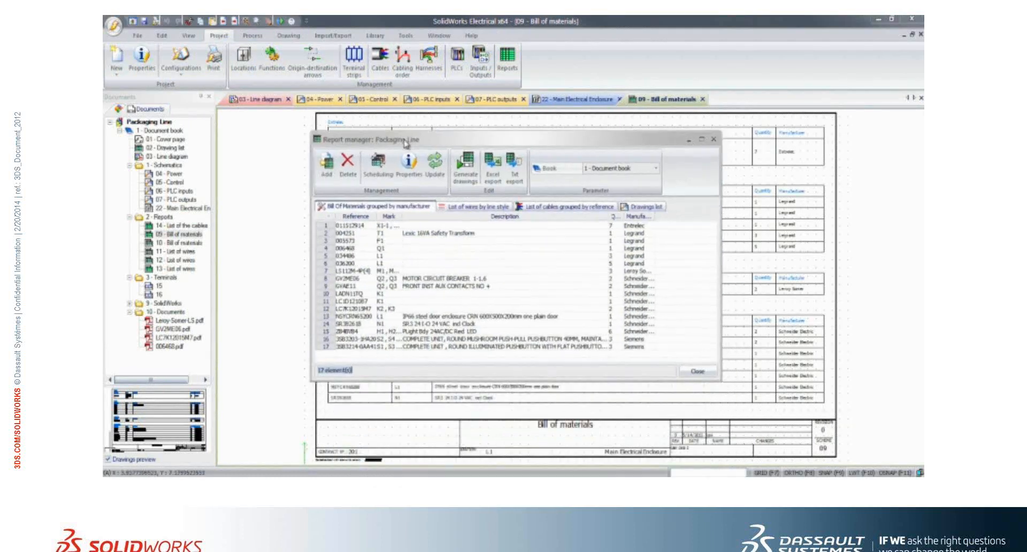
left_click(328, 165)
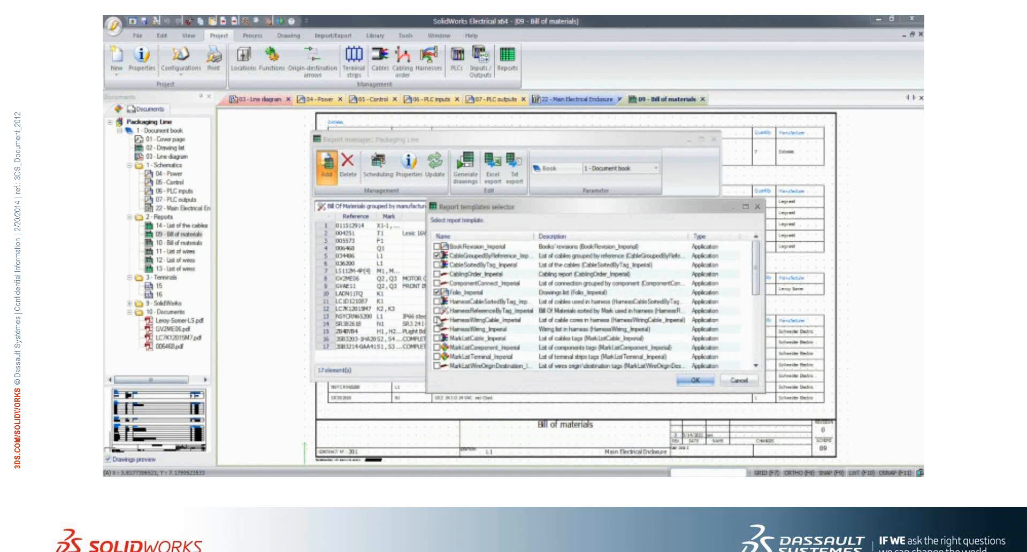
scroll(437, 319, "down", 2)
left_click(437, 366)
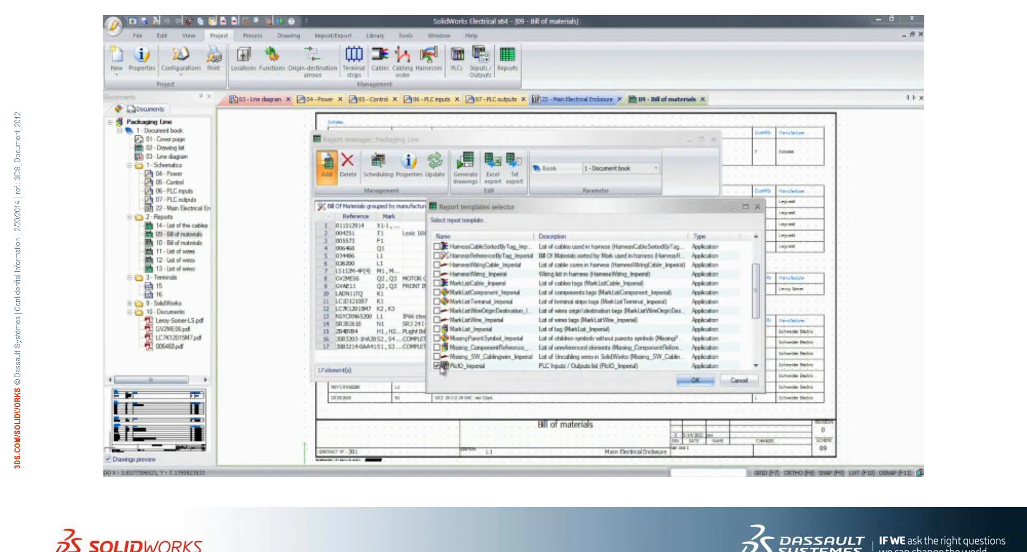
left_click(678, 381)
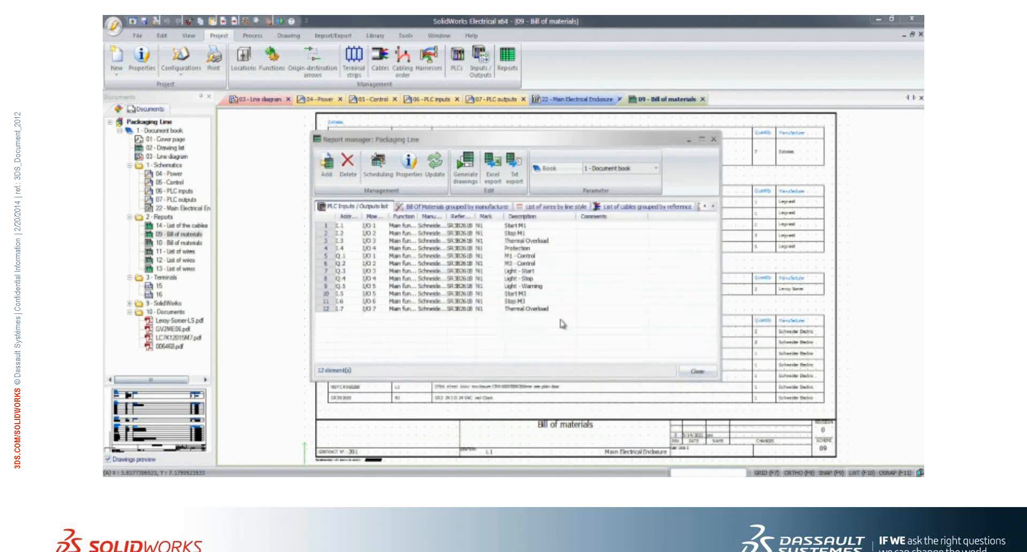
Step: Generate the report drawings in the document book, including the PLC Inputs / Outputs list, and select that list's drawing
left_click(466, 171)
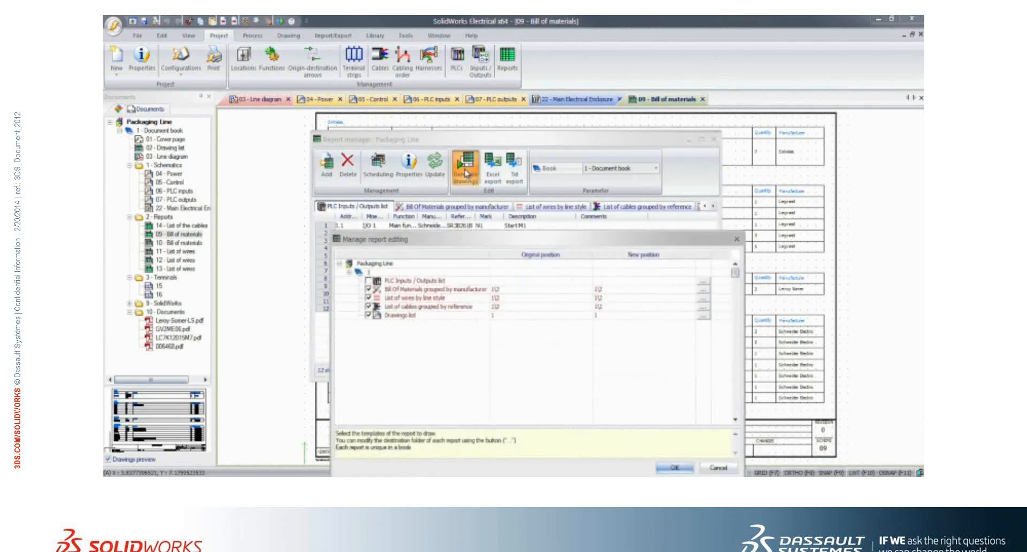
left_click_drag(480, 237, 463, 166)
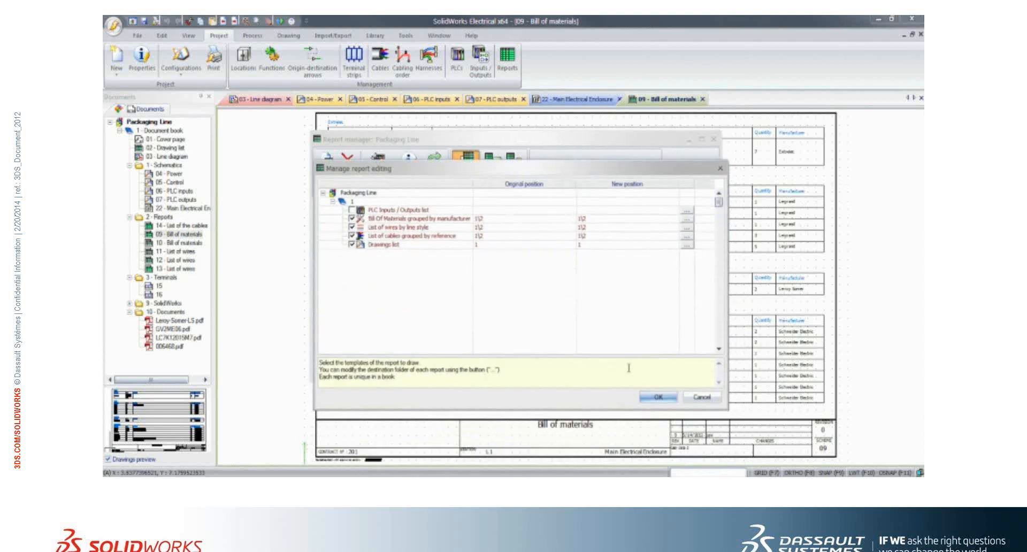
left_click(649, 397)
left_click(698, 371)
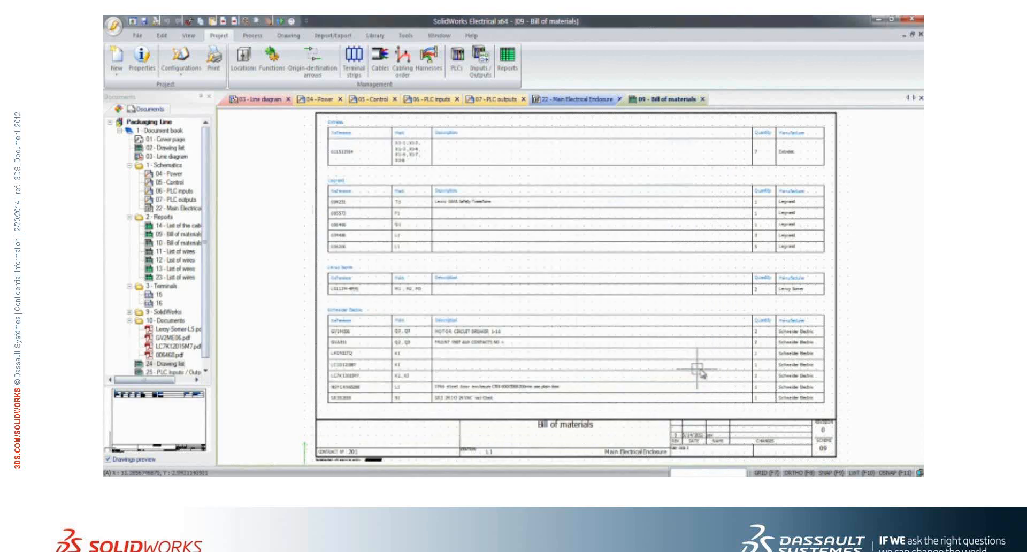
left_click(186, 372)
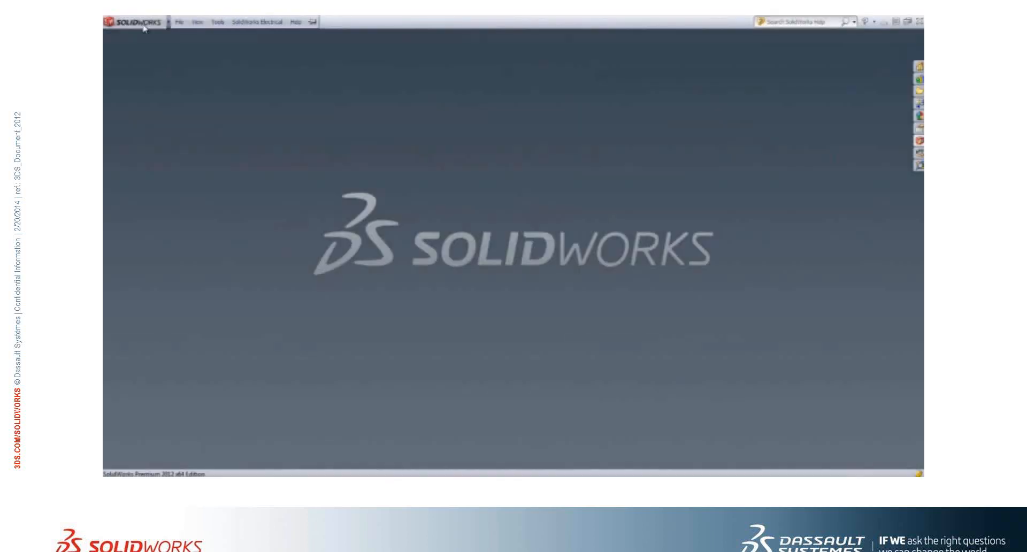
Step: Open the Packaging Line electrical project in SolidWorks from the Projects Manager
left_click(257, 22)
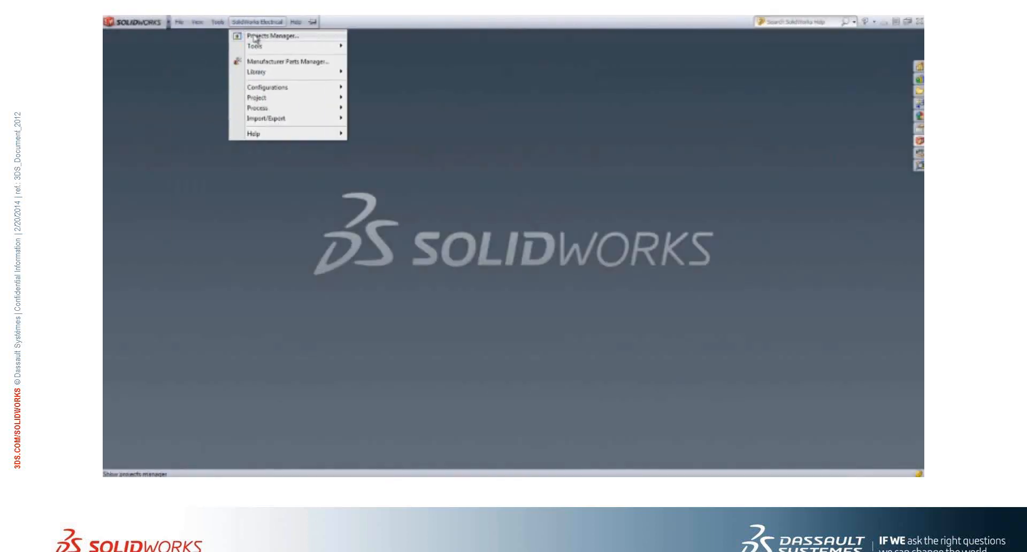
left_click(256, 40)
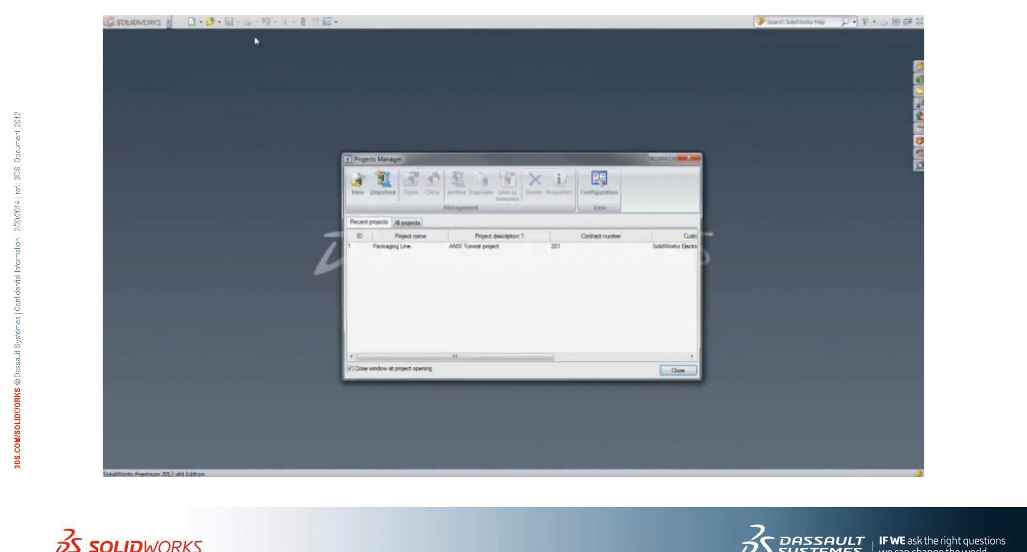
left_click(361, 247)
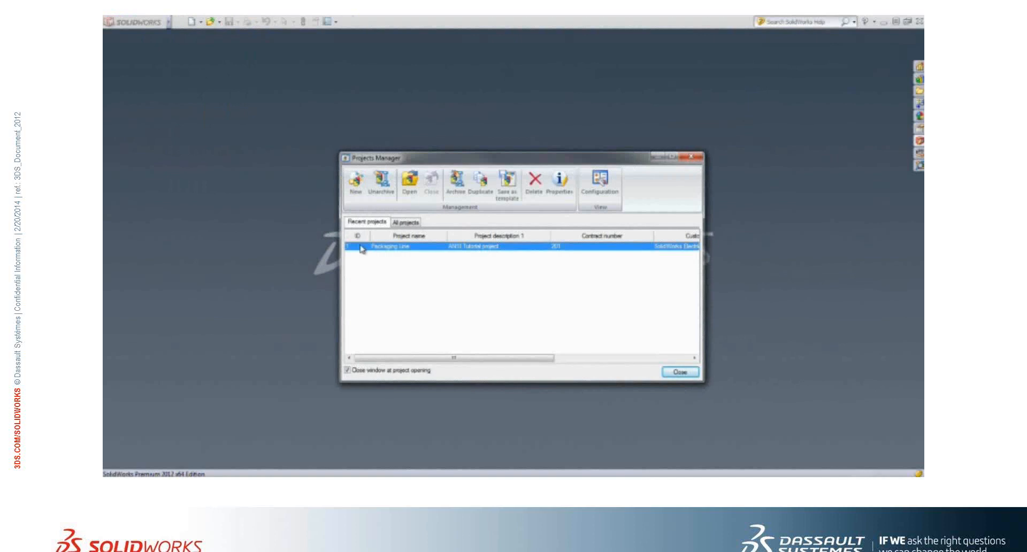
left_click(410, 182)
Step: Open the ANSI Tutorial project assembly from the SolidWorks folder of the project's document book
left_click(798, 57)
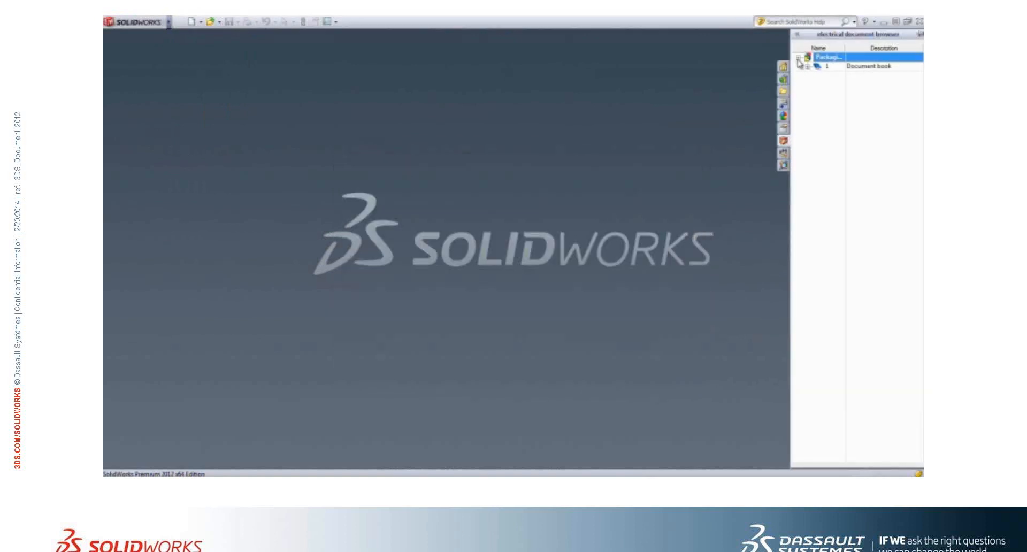
left_click(808, 67)
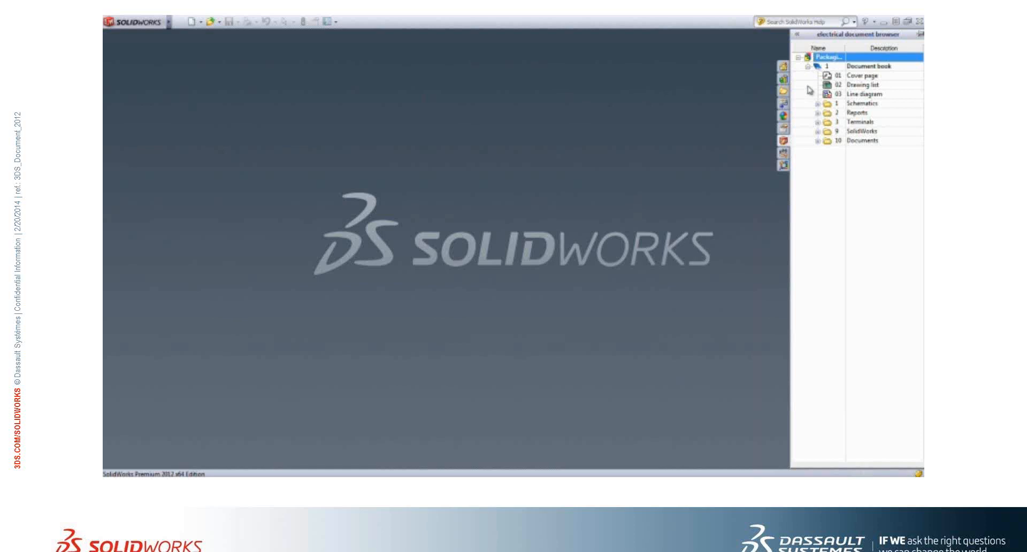
left_click(817, 131)
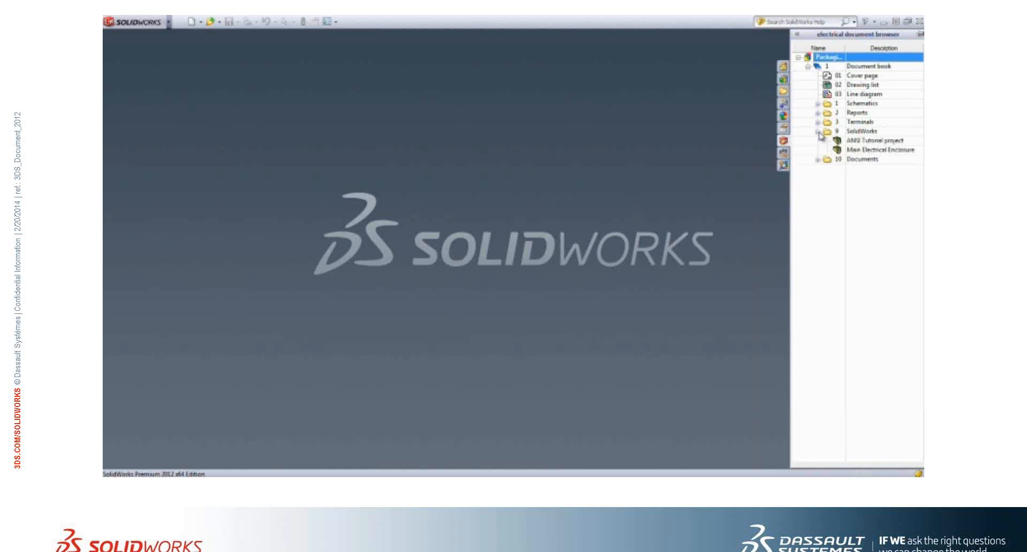
left_click(857, 141)
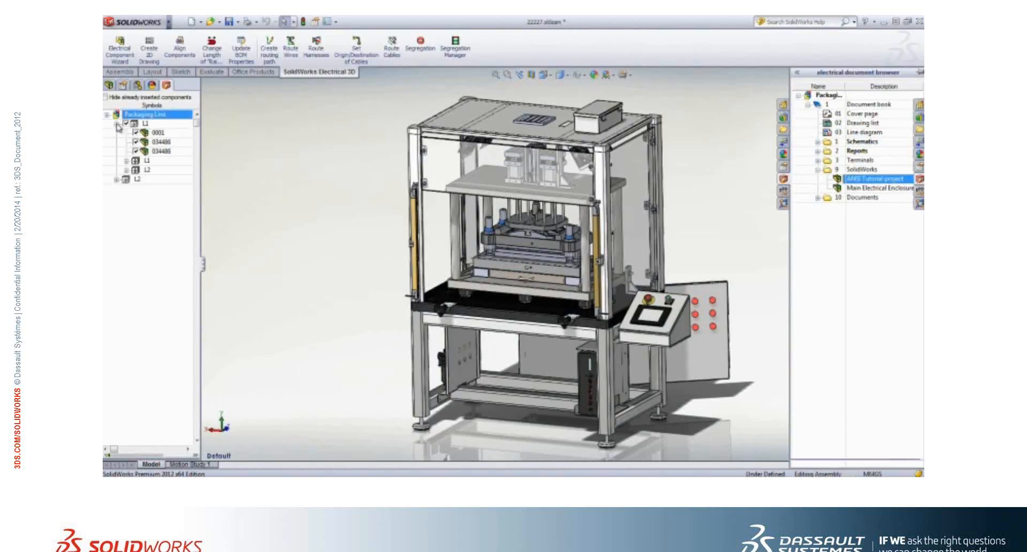
Step: Expand location L2 under L1 in the component tree to examine the parts assigned to F1 and K1
left_click(125, 170)
left_click(136, 179)
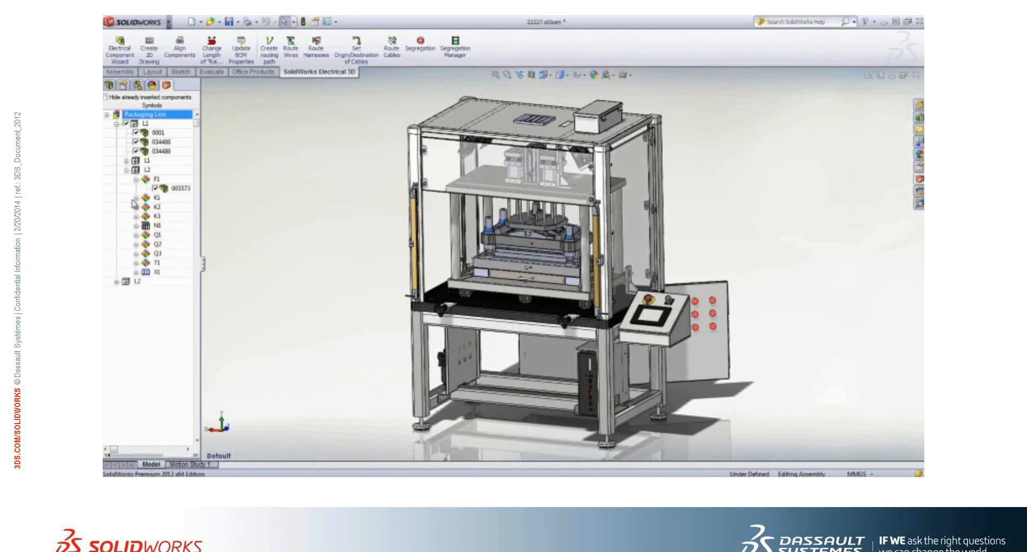
left_click(135, 198)
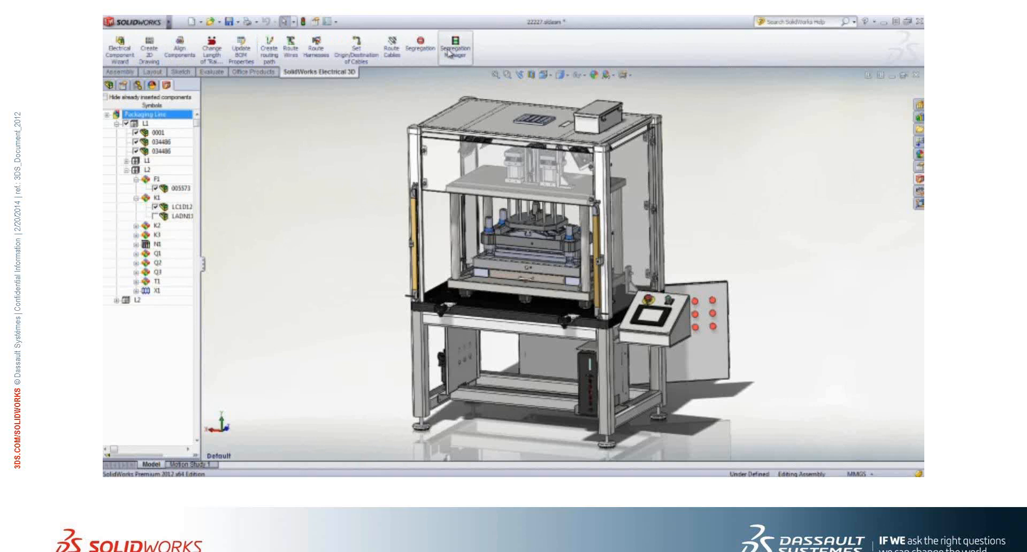
Step: Route the wires of all components in the electrical enclosure as a SolidWorks Route, using splines
left_click(293, 53)
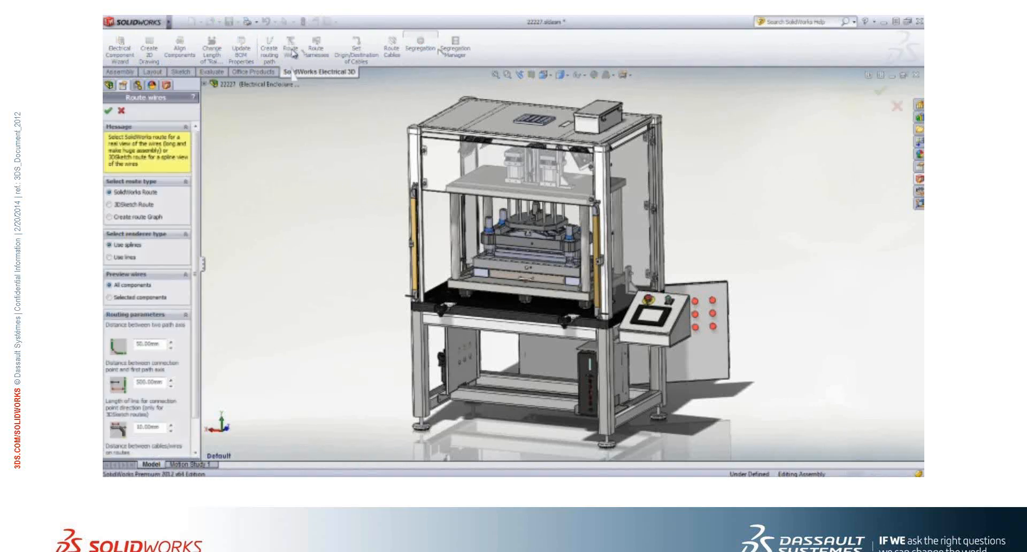
left_click(546, 74)
left_click(555, 138)
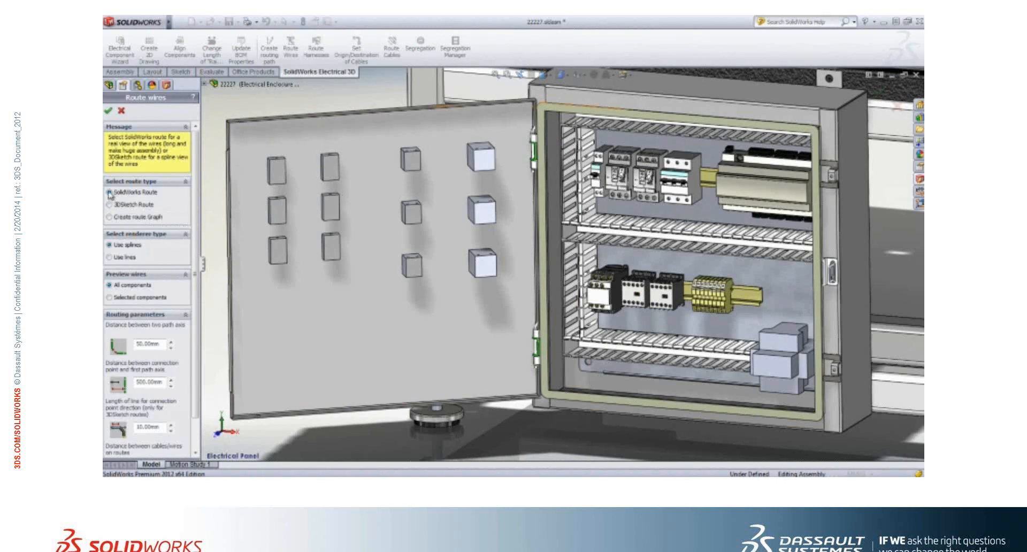
left_click(107, 112)
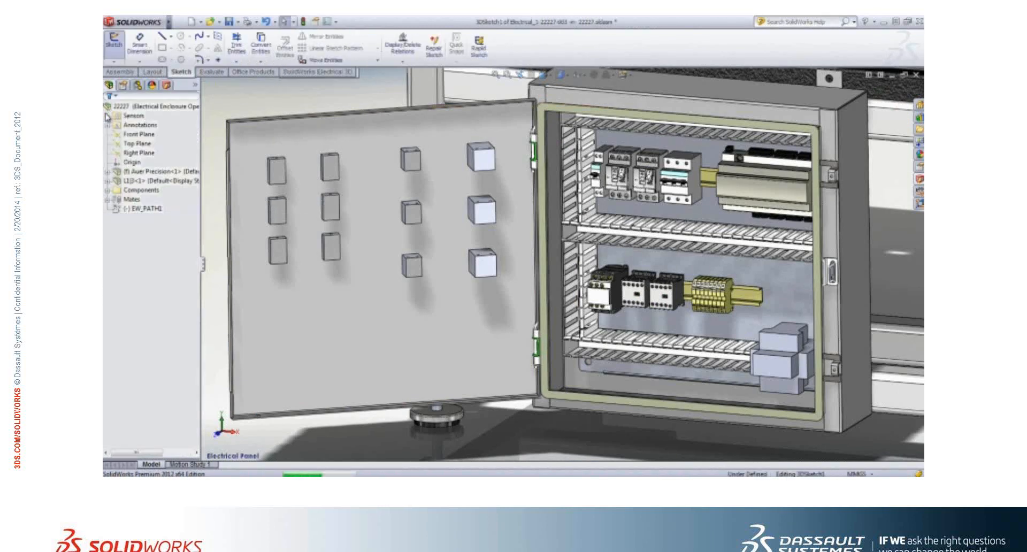